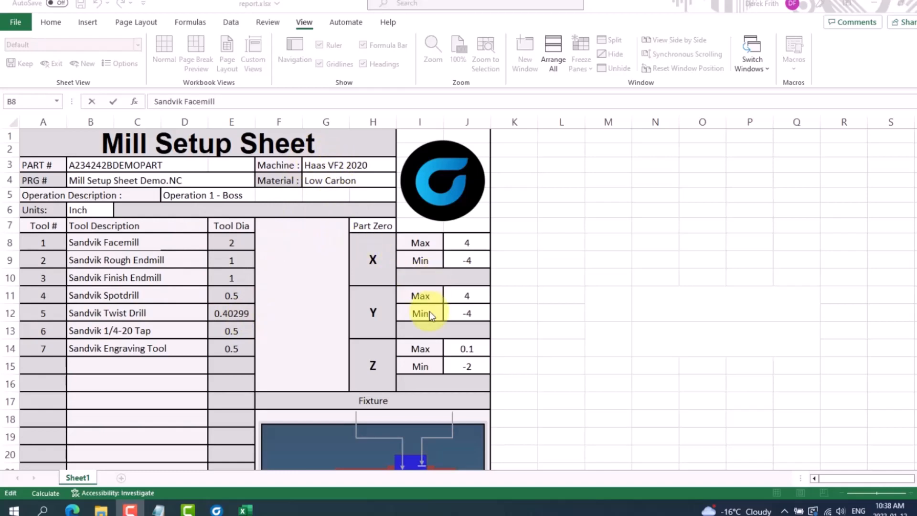
# Step: Look through the completed Mill Setup Sheet, including its tool list, part zero limits and fixture section
pyautogui.scroll(-4, 429, 311)
pyautogui.scroll(-3, 430, 314)
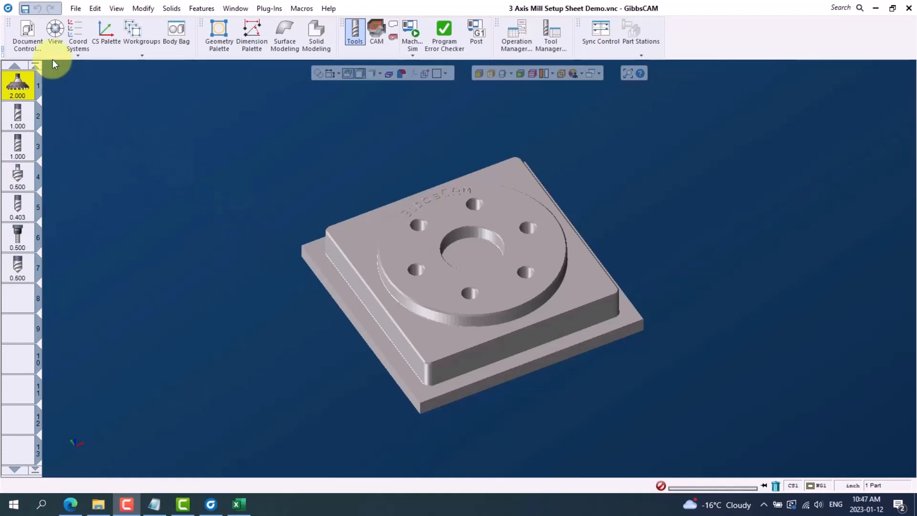
# Step: Review the part's document settings and comments in GibbsCAM, plus the definition and comment of milling tool 1
pyautogui.click(31, 35)
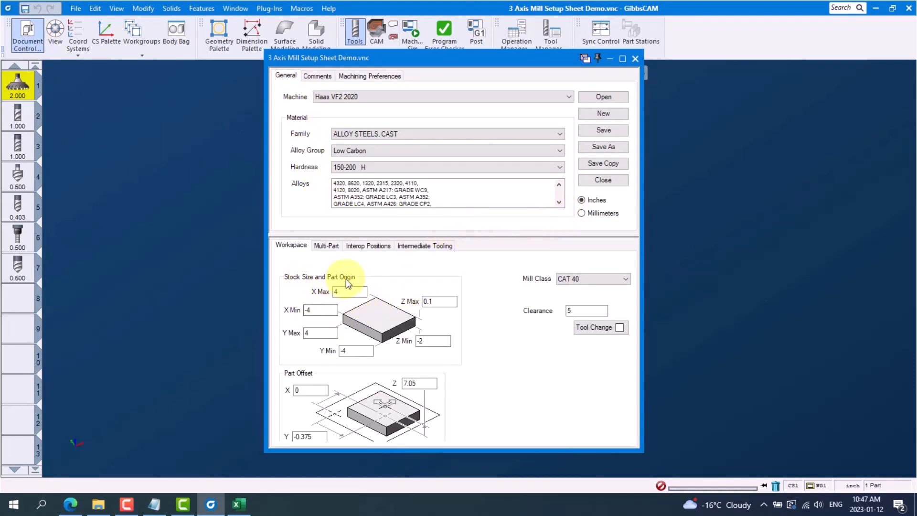
pyautogui.click(316, 76)
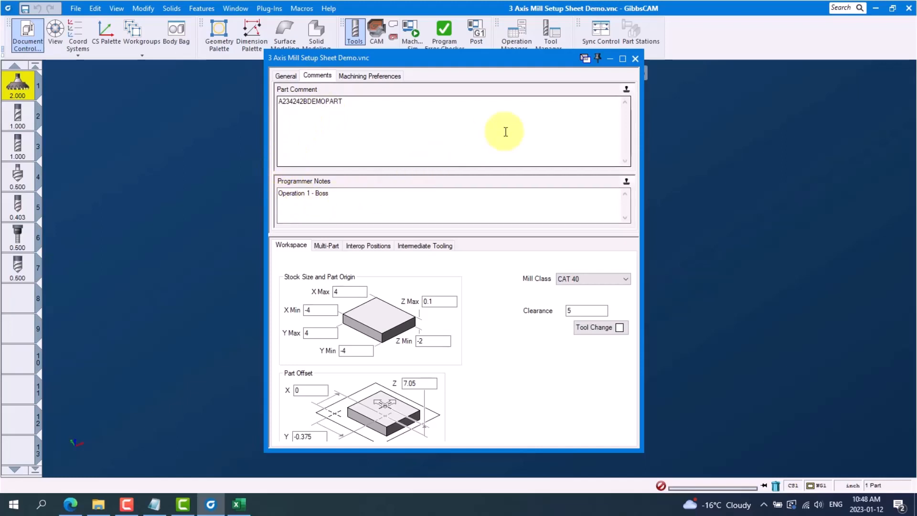
pyautogui.click(635, 58)
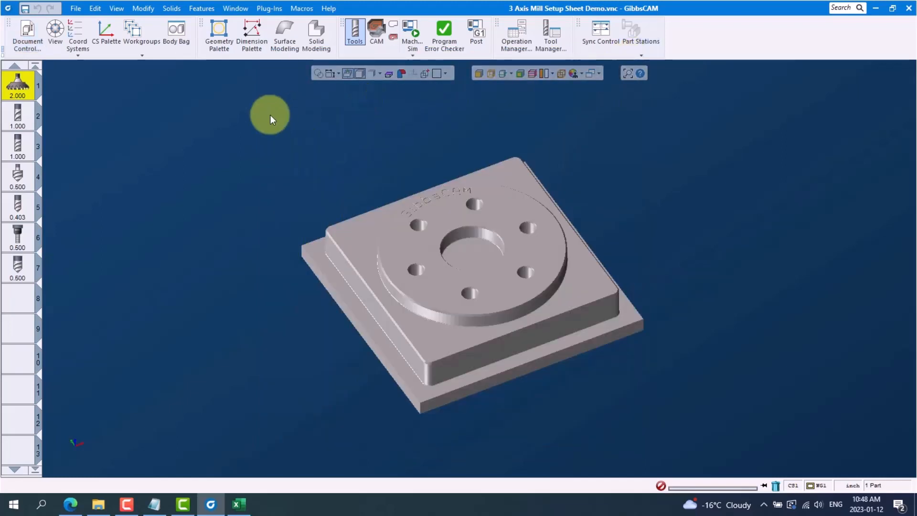
pyautogui.doubleClick(20, 92)
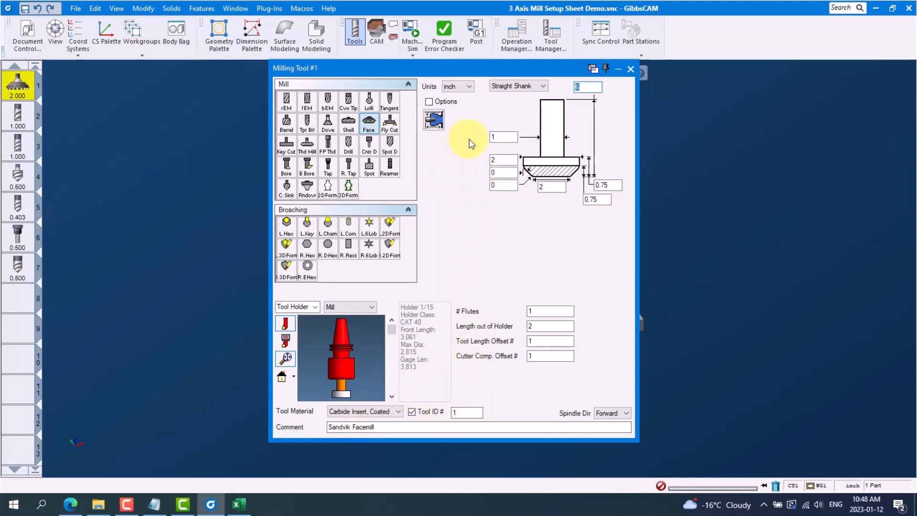
pyautogui.click(631, 68)
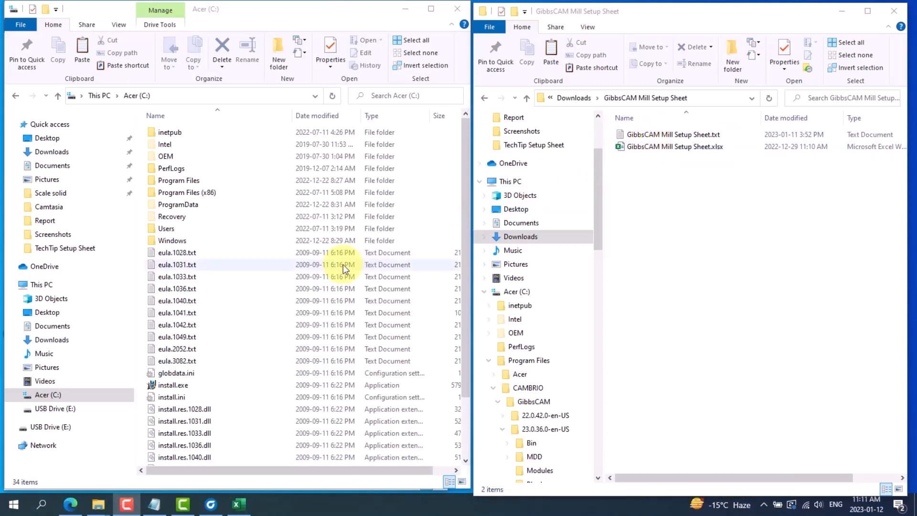
# Step: Browse on drive C: to Program Files > CAMBRIO > GibbsCAM > 23.0.36.0-en-US > PlugIns > Data
pyautogui.doubleClick(41, 396)
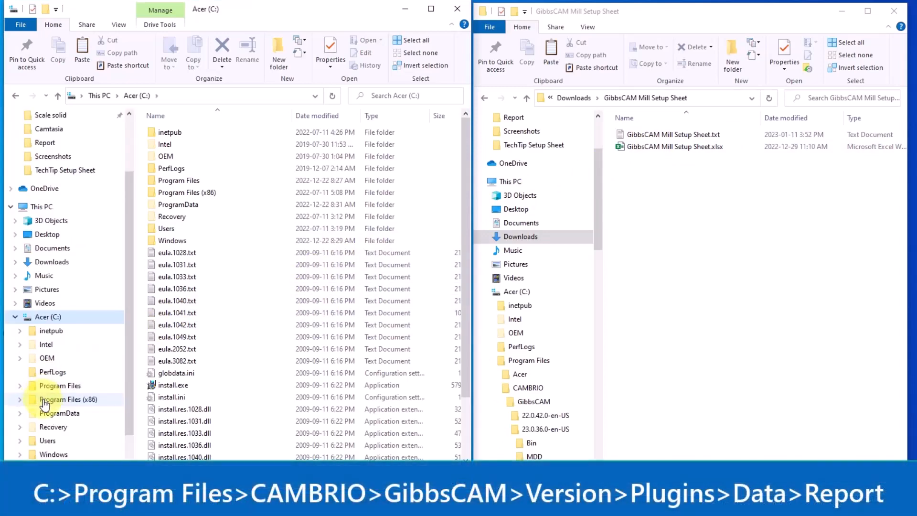
pyautogui.doubleClick(52, 386)
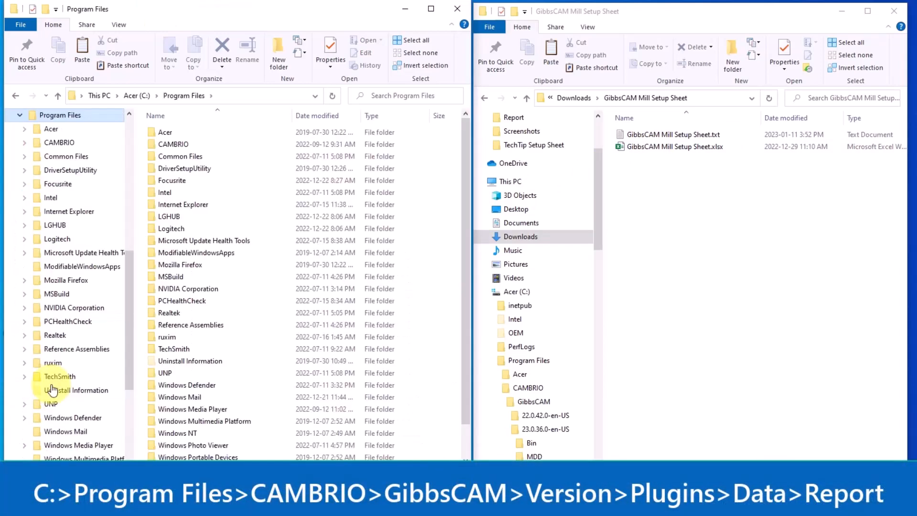
pyautogui.click(168, 144)
pyautogui.doubleClick(168, 142)
pyautogui.doubleClick(171, 132)
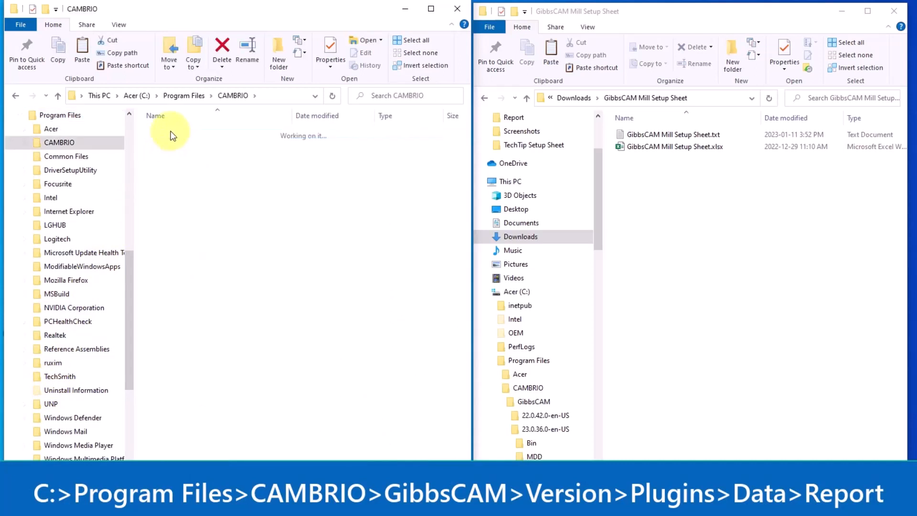
pyautogui.doubleClick(171, 144)
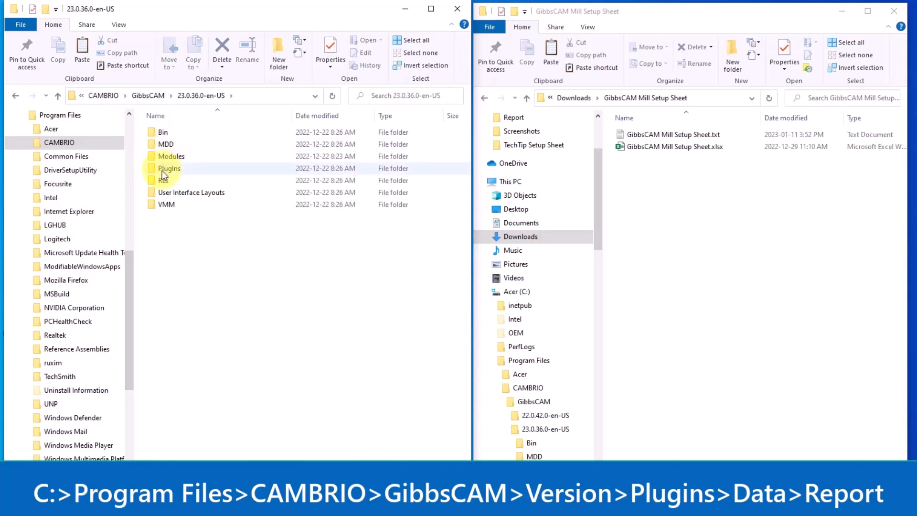
pyautogui.doubleClick(165, 170)
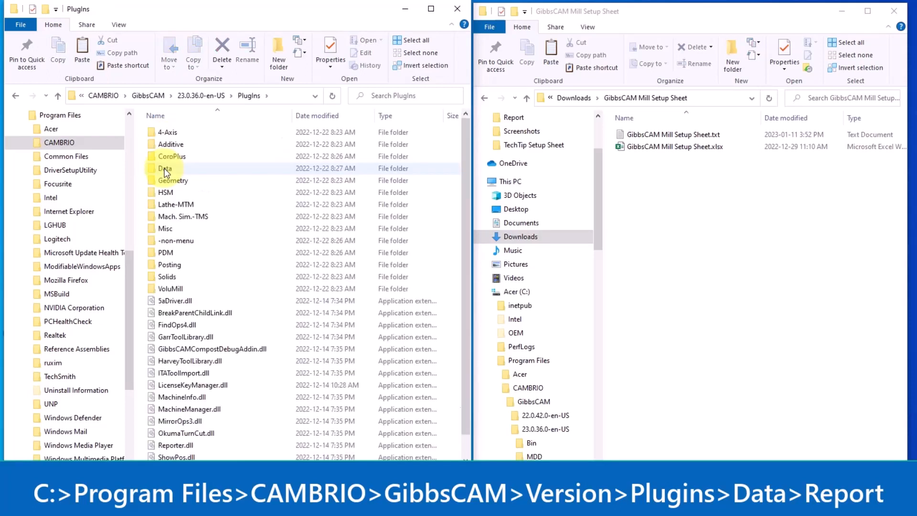
pyautogui.doubleClick(165, 169)
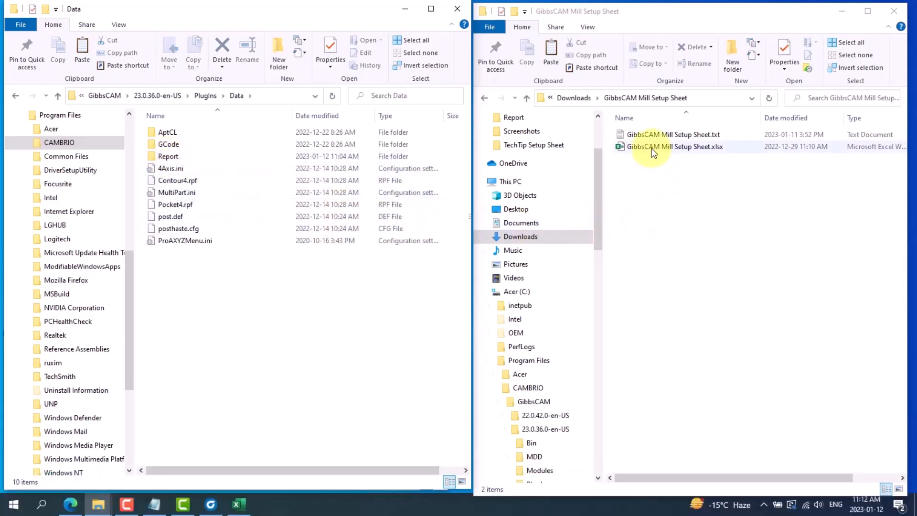
# Step: Move GibbsCAM Mill Setup Sheet.txt and .xlsx from Downloads into the Report folder with administrator permission, and open that folder
pyautogui.click(651, 147)
pyautogui.keyDown('ctrl'); pyautogui.click(650, 136); pyautogui.keyUp('ctrl')
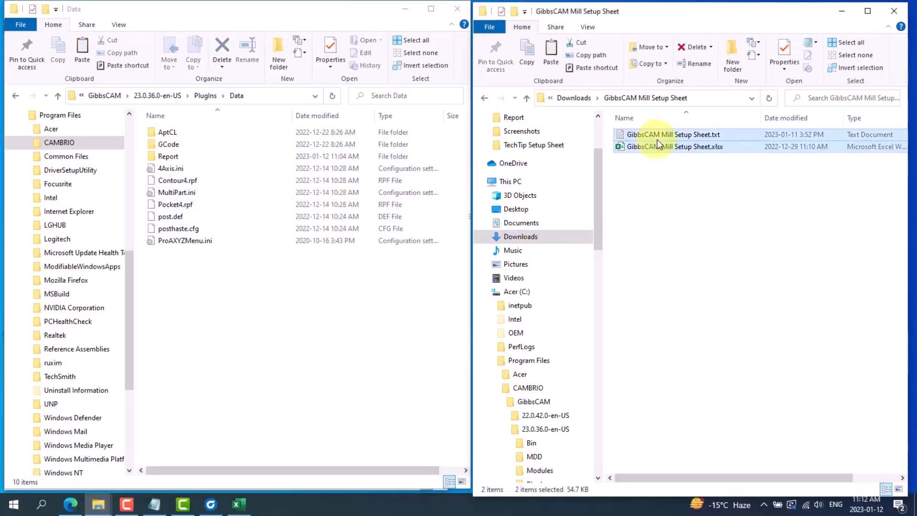
pyautogui.moveTo(662, 140); pyautogui.dragTo(165, 156)
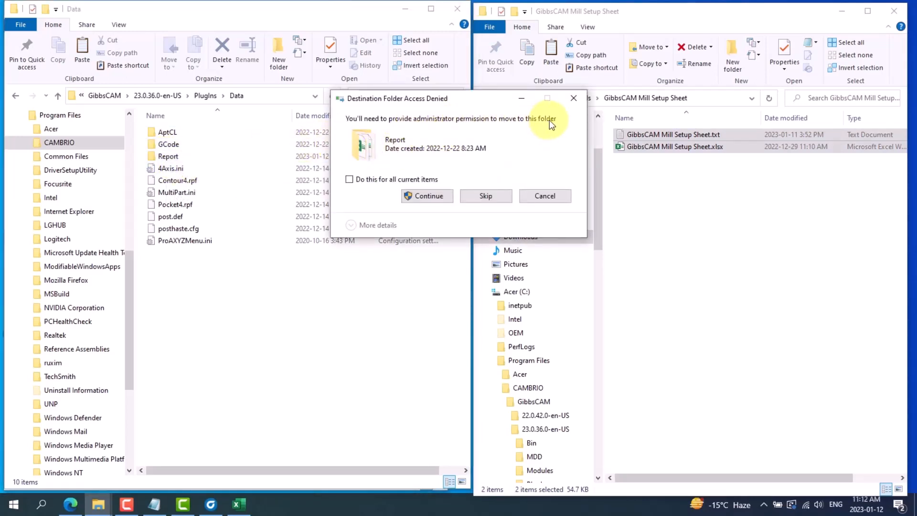
pyautogui.click(421, 197)
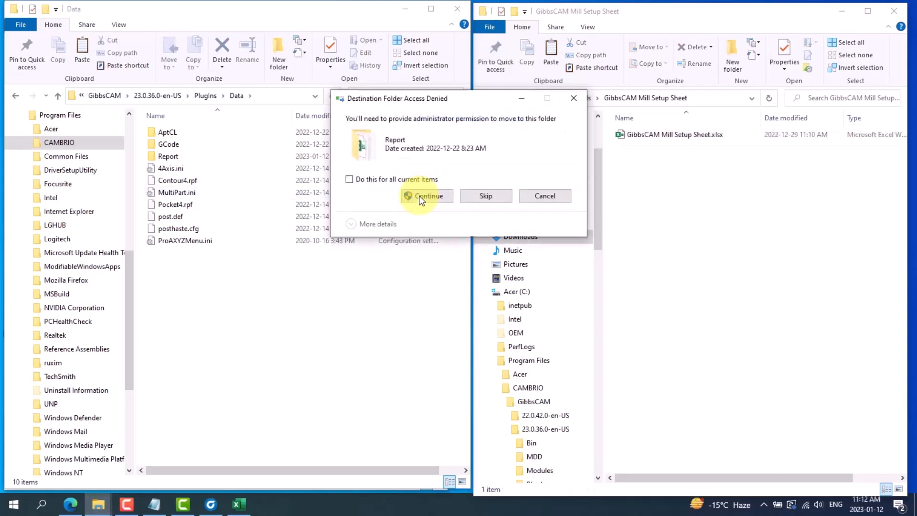
pyautogui.click(421, 197)
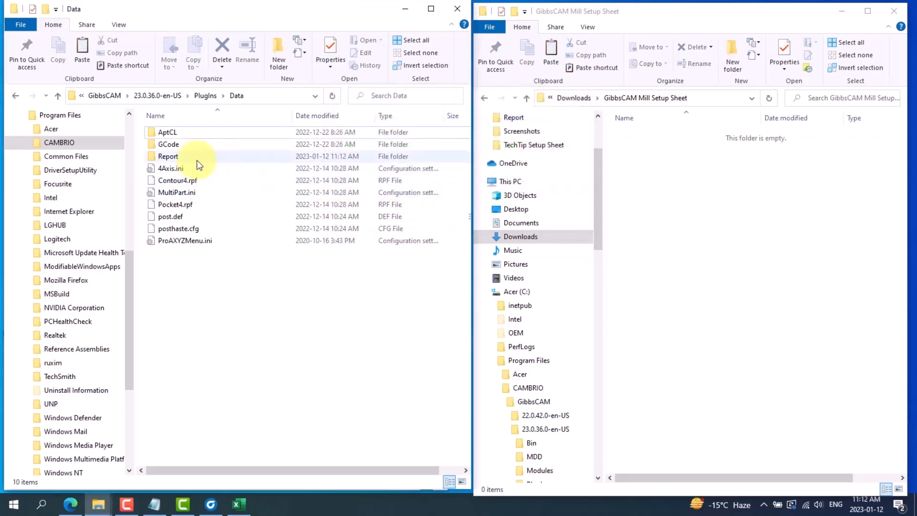
pyautogui.click(176, 157)
pyautogui.doubleClick(176, 157)
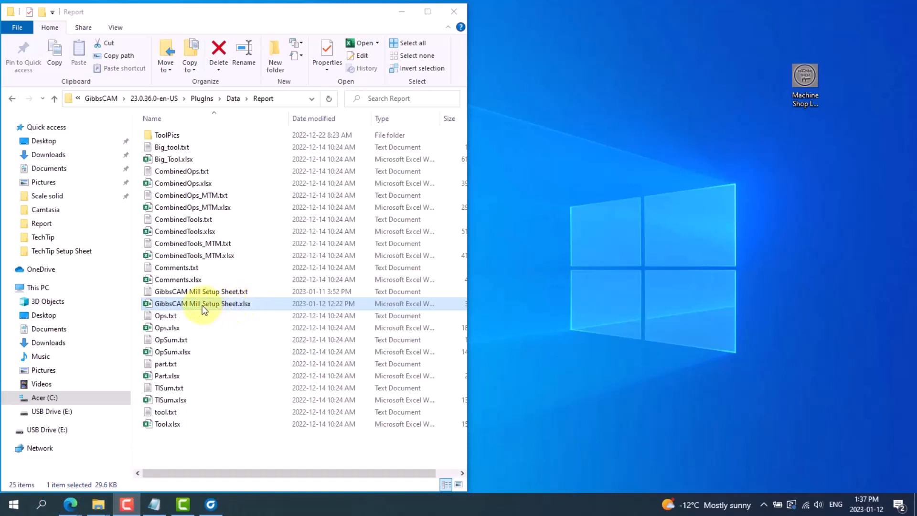
# Step: Move GibbsCAM Mill Setup Sheet.xlsx from the Report folder to the desktop and open it in Excel
pyautogui.moveTo(202, 306); pyautogui.dragTo(621, 285)
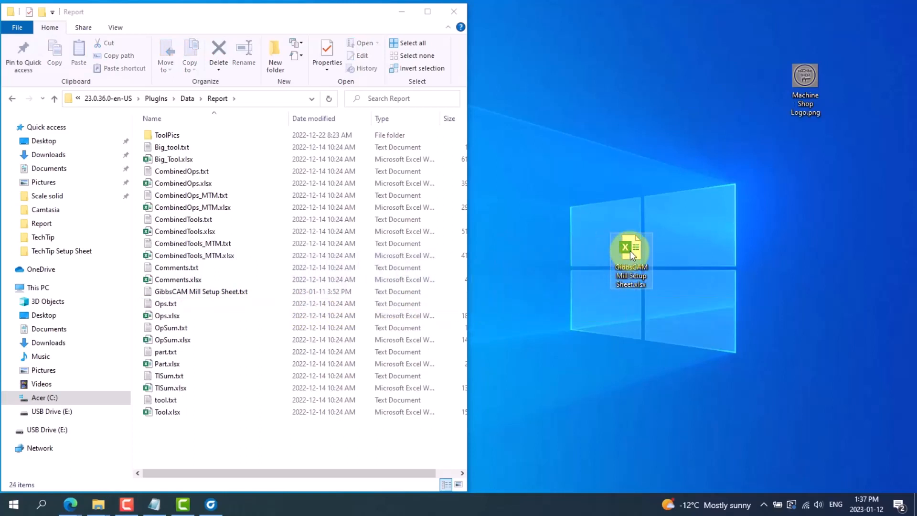
pyautogui.doubleClick(631, 251)
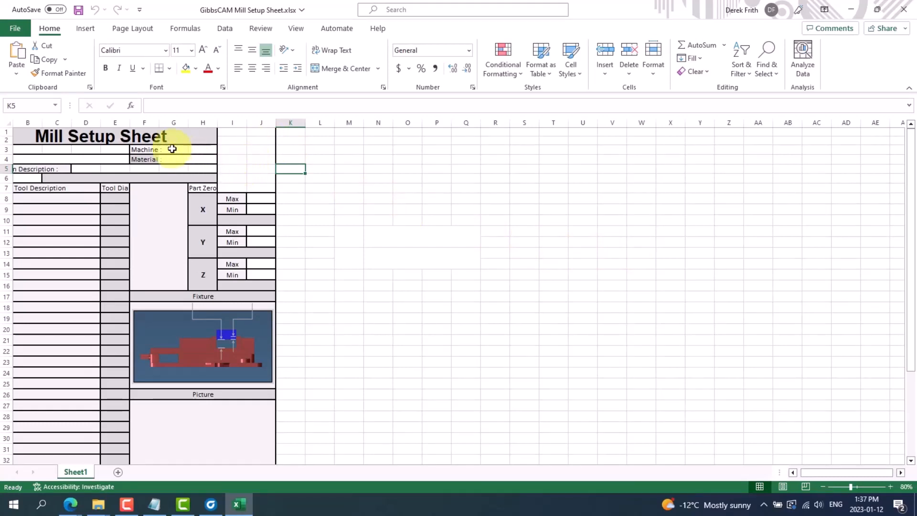
# Step: Insert the picture Machine Shop Logo.png from the desktop into the sheet
pyautogui.click(87, 28)
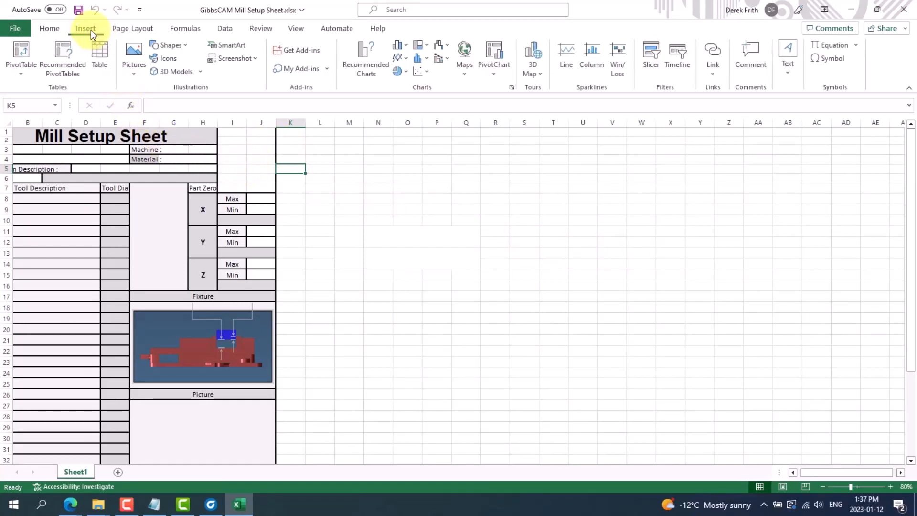
pyautogui.click(137, 57)
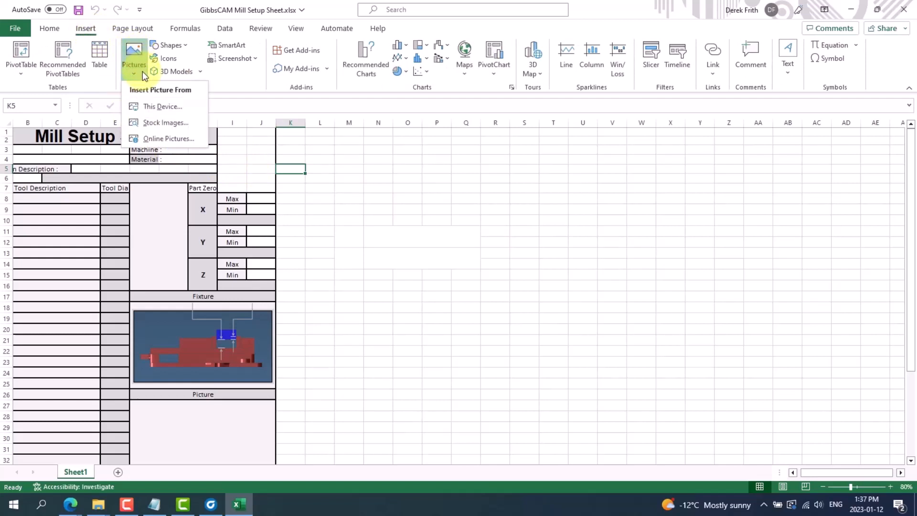
pyautogui.click(154, 107)
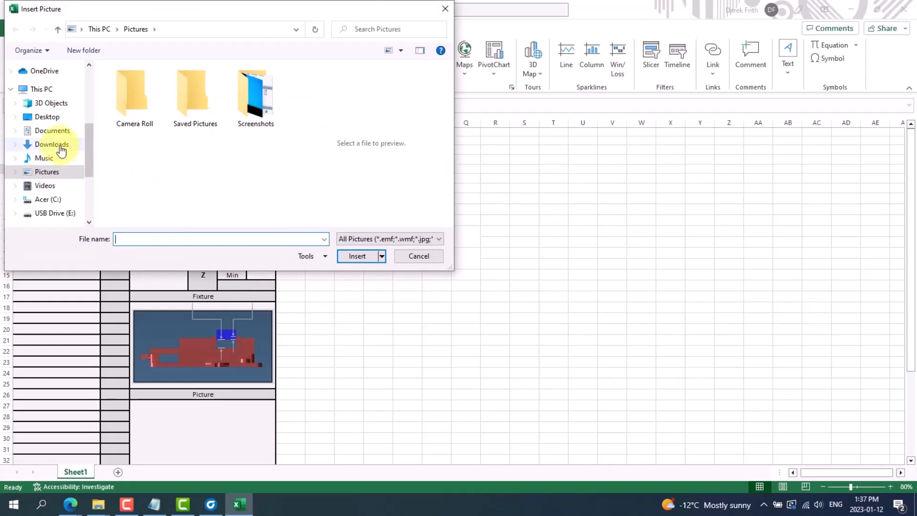
pyautogui.click(47, 119)
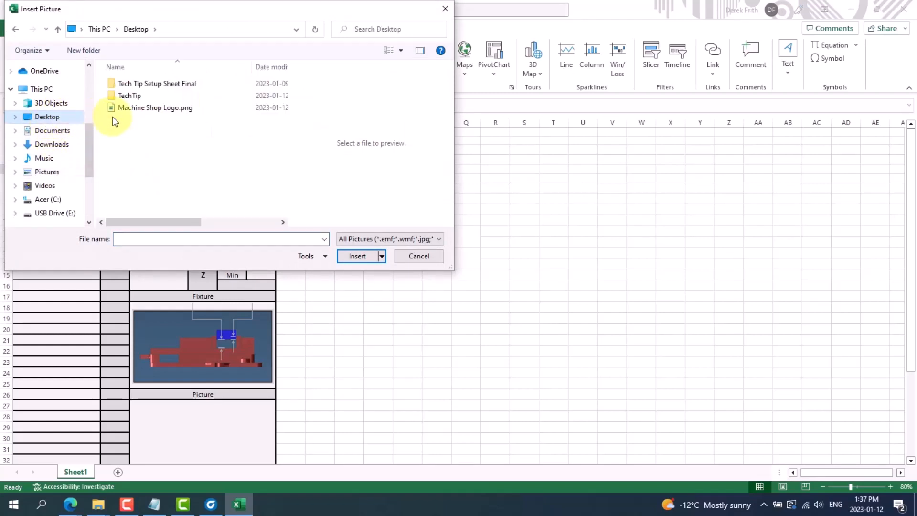
pyautogui.click(154, 110)
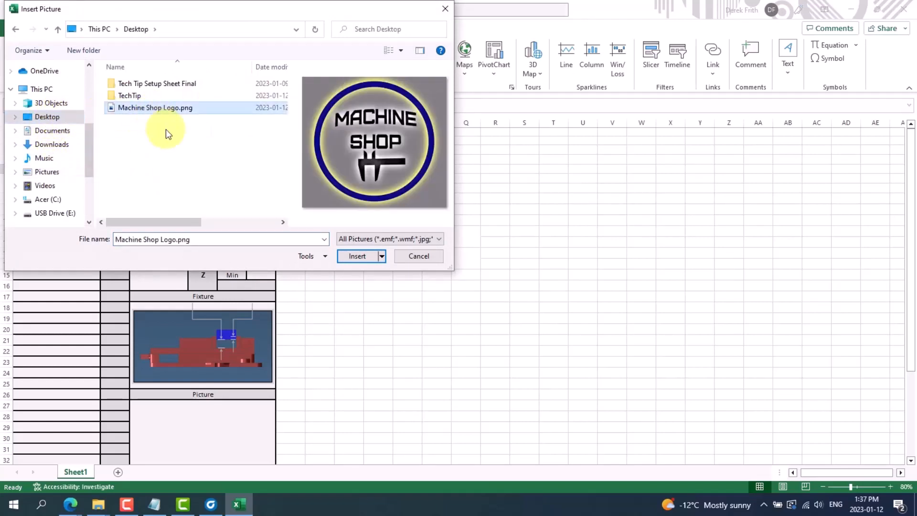
pyautogui.click(356, 257)
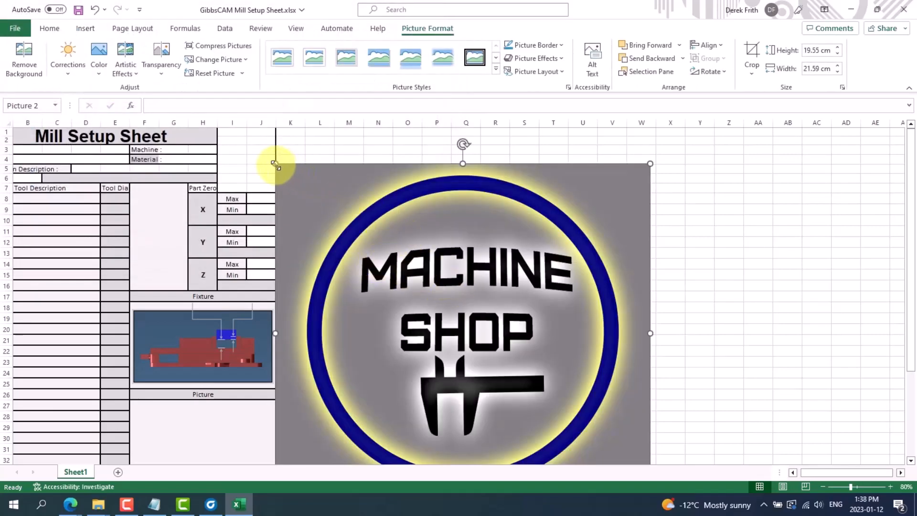
# Step: Shrink the logo to about 2.9 cm high by 3.2 cm wide and place it in the blank box beside the sheet title
pyautogui.moveTo(276, 165); pyautogui.dragTo(484, 389)
pyautogui.moveTo(553, 420); pyautogui.dragTo(283, 246)
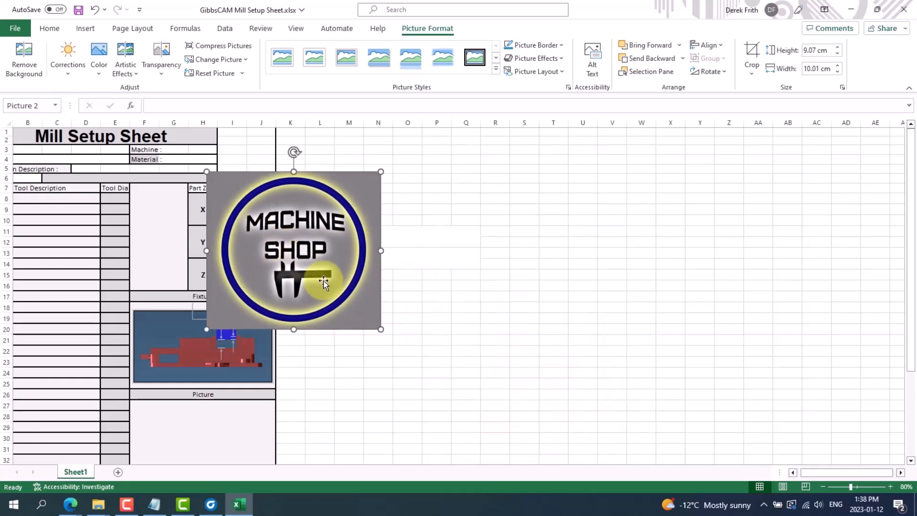
pyautogui.moveTo(381, 331); pyautogui.dragTo(247, 161)
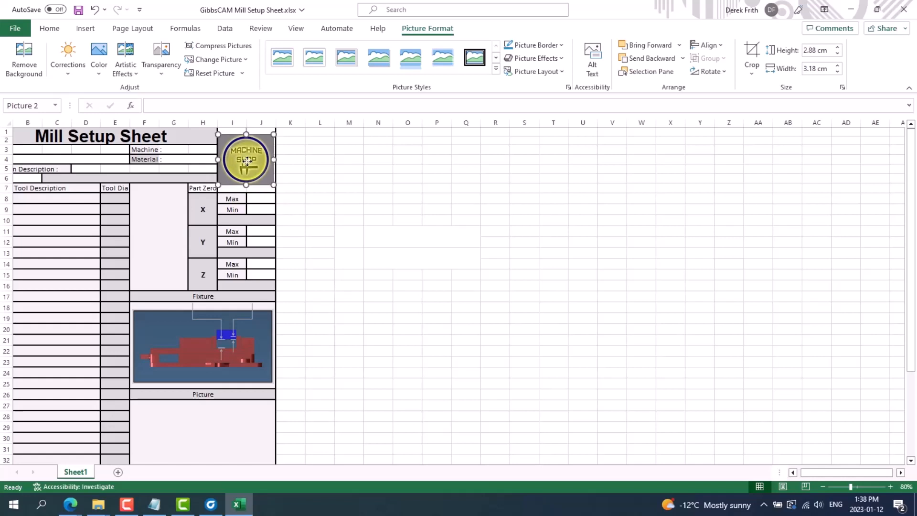
pyautogui.click(304, 204)
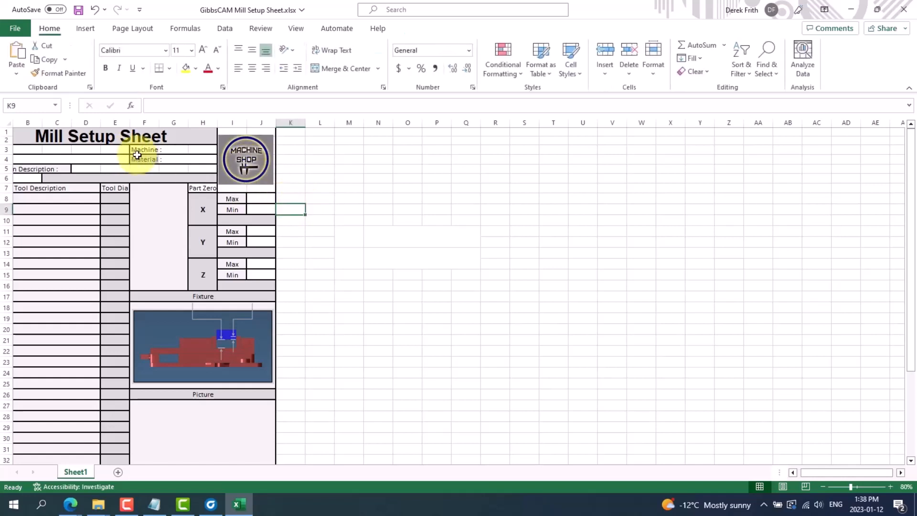
# Step: Save the setup sheet workbook with the new logo and close it
pyautogui.click(15, 28)
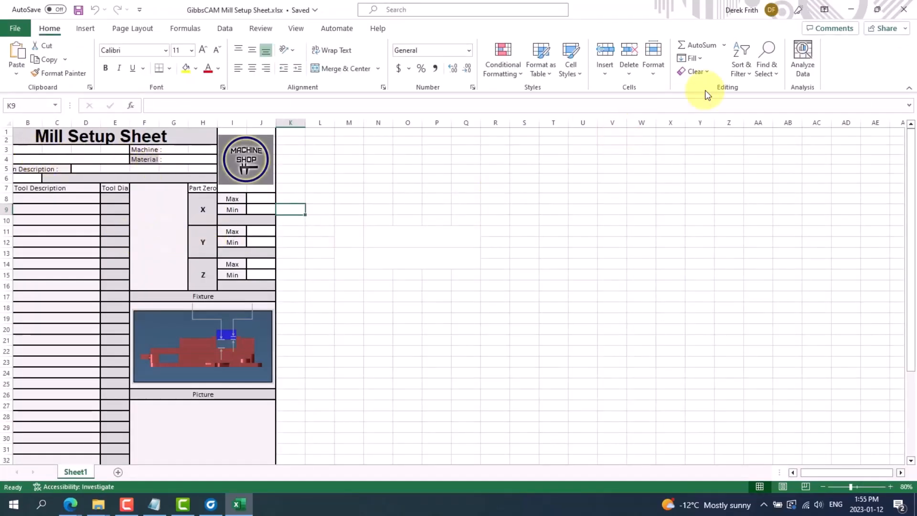
pyautogui.click(897, 14)
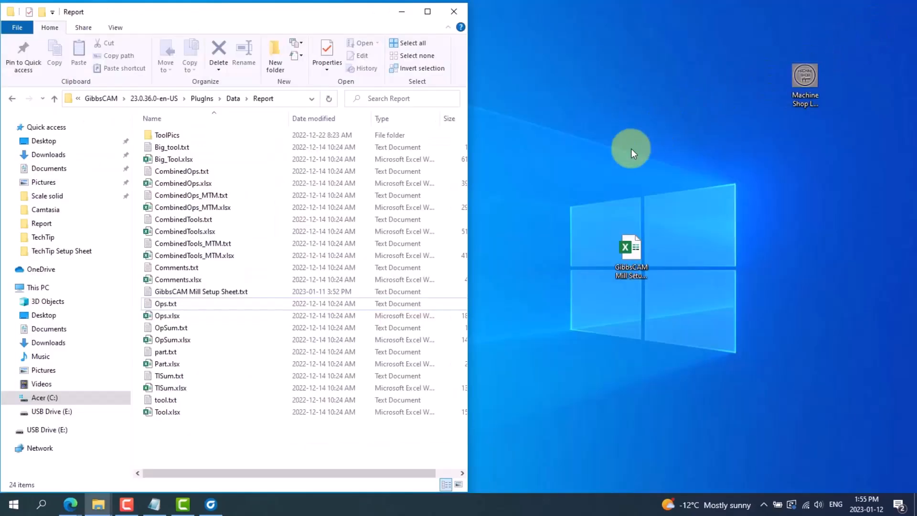
# Step: Move GibbsCAM Mill Setup Sheet.xlsx from the desktop back into the Report folder, granting administrator permission
pyautogui.moveTo(636, 257); pyautogui.dragTo(624, 258)
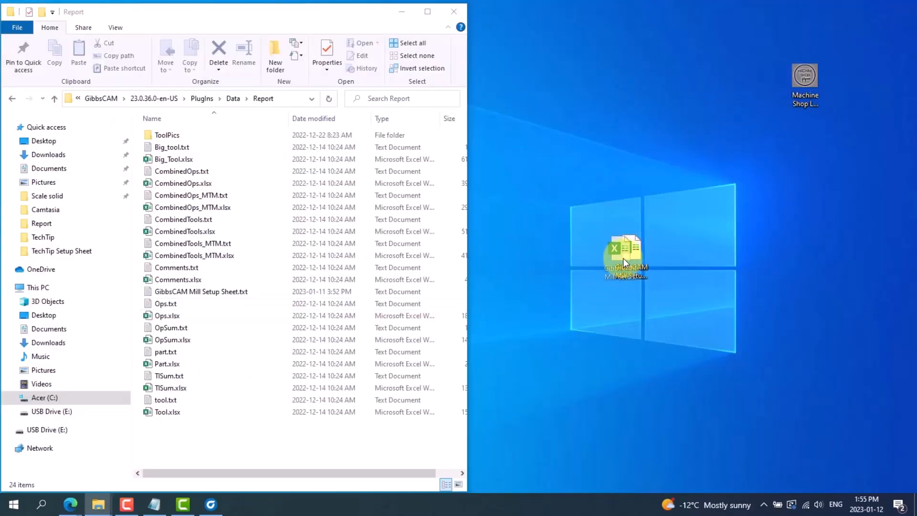
pyautogui.moveTo(509, 217); pyautogui.dragTo(202, 299)
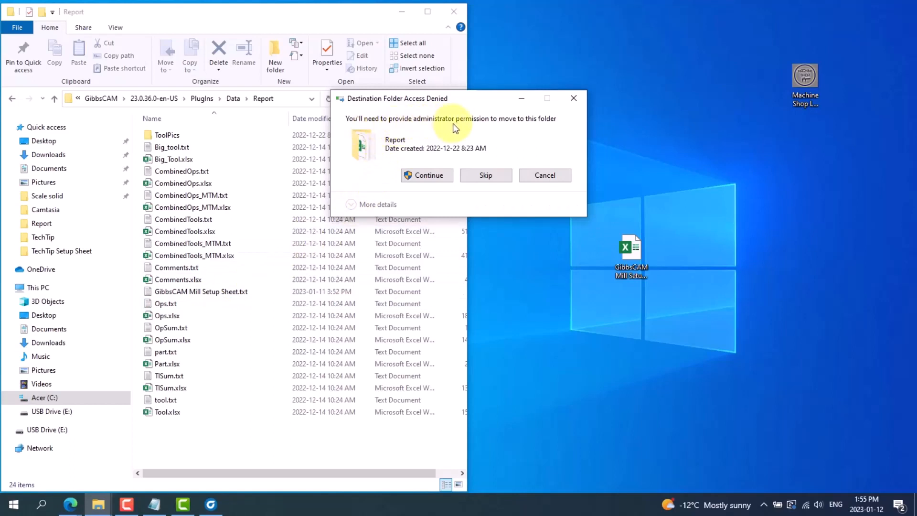
pyautogui.click(435, 173)
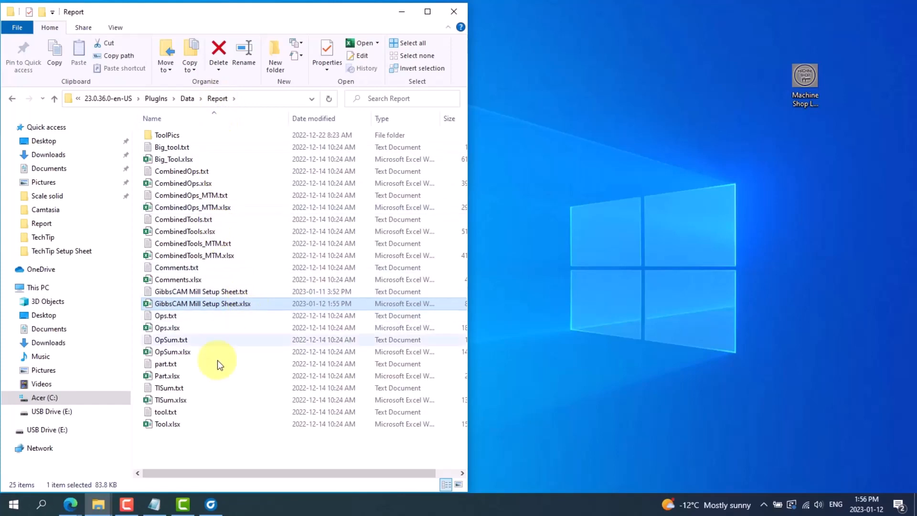
# Step: Switch to GibbsCAM with the 3 Axis Mill Setup Sheet Demo part and start the Reporter plug-in
pyautogui.click(211, 504)
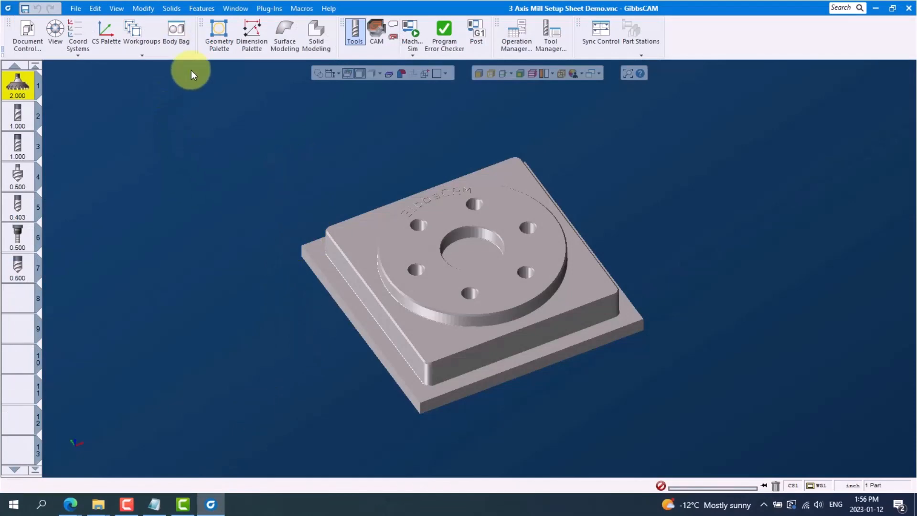
pyautogui.click(267, 9)
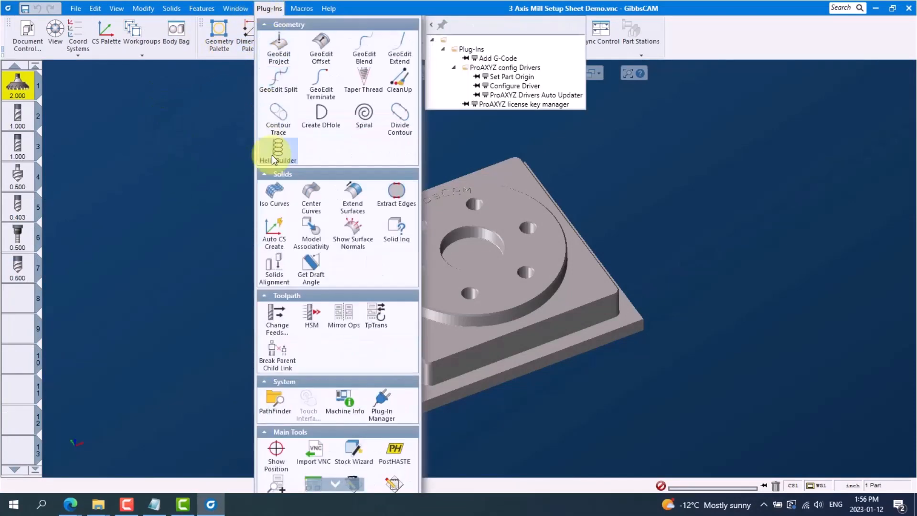
pyautogui.moveTo(334, 481)
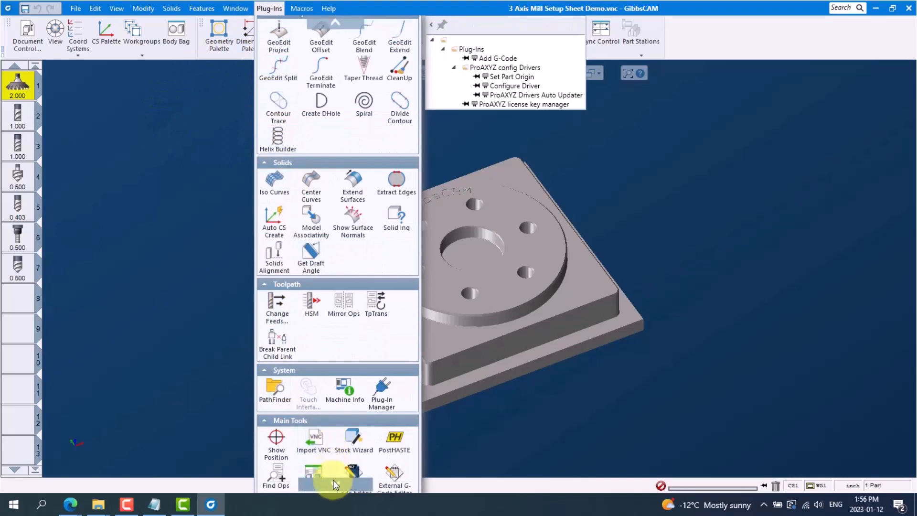
pyautogui.click(314, 412)
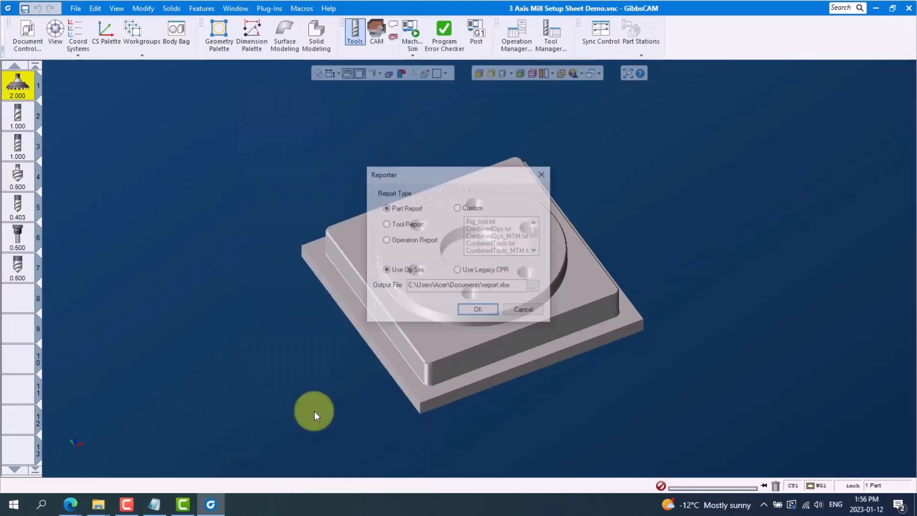
# Step: Generate a custom report of the part using the GibbsCAM Mill Setup Sheet template
pyautogui.click(457, 208)
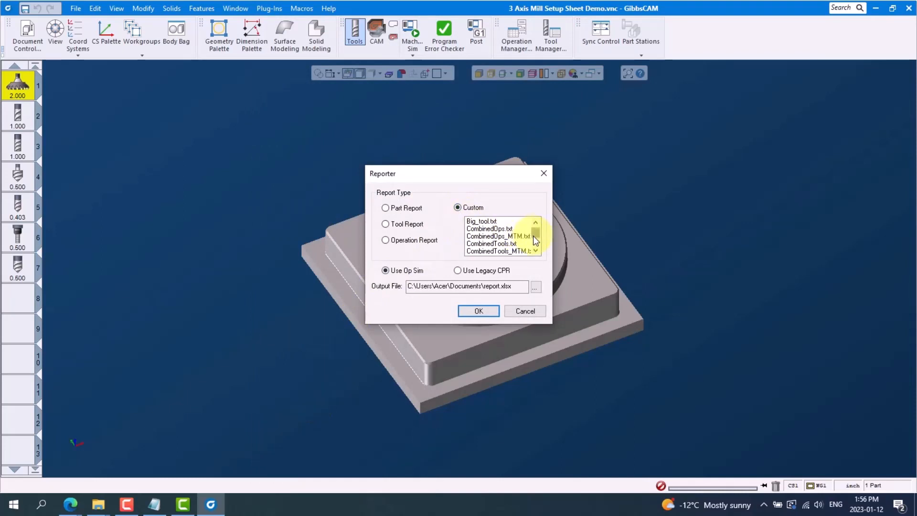
pyautogui.moveTo(535, 240); pyautogui.dragTo(536, 246)
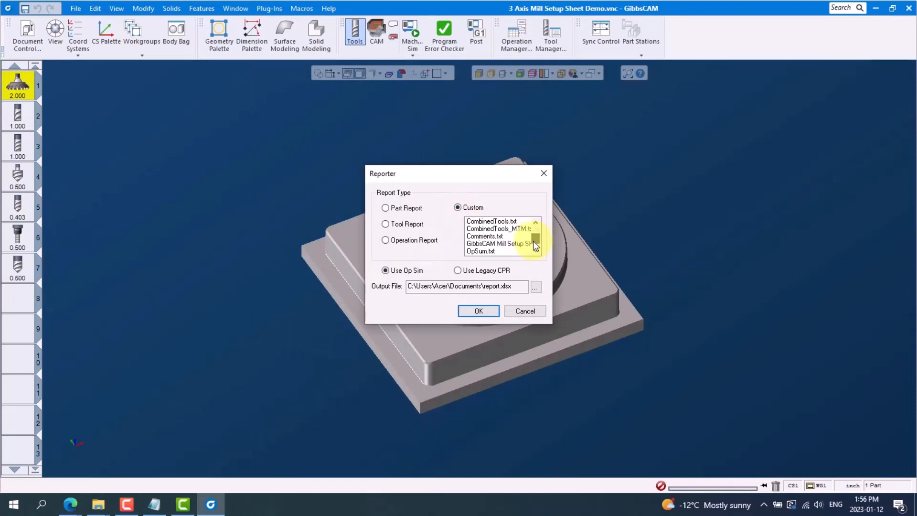
pyautogui.click(494, 244)
pyautogui.click(478, 310)
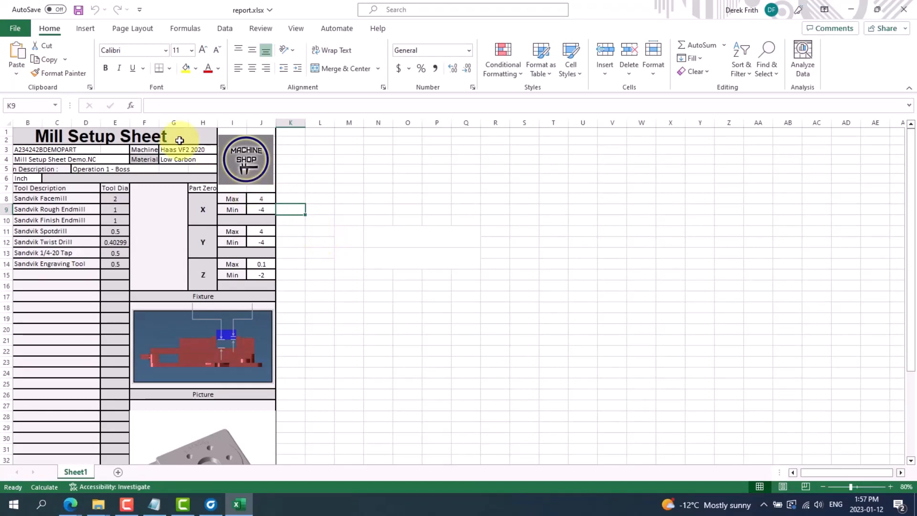
# Step: Bring up the print settings for the generated mill setup sheet, report.xlsx
pyautogui.click(19, 28)
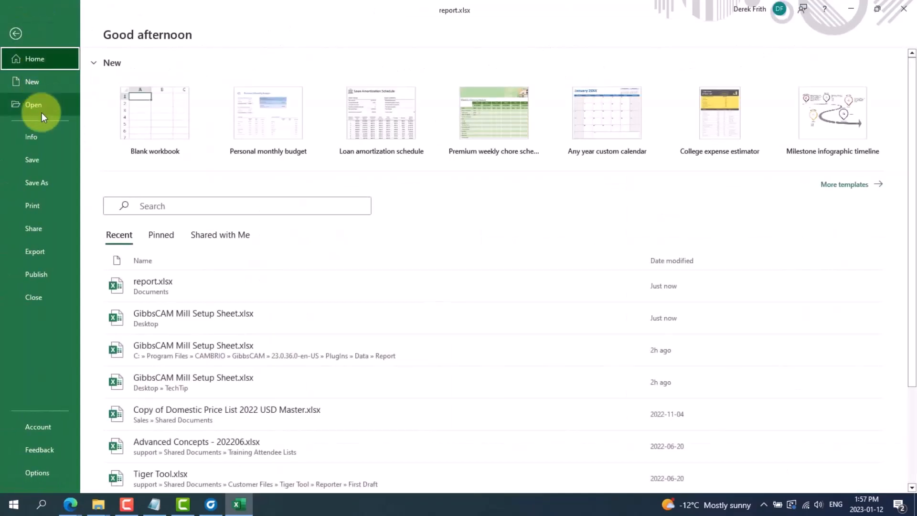
pyautogui.click(40, 206)
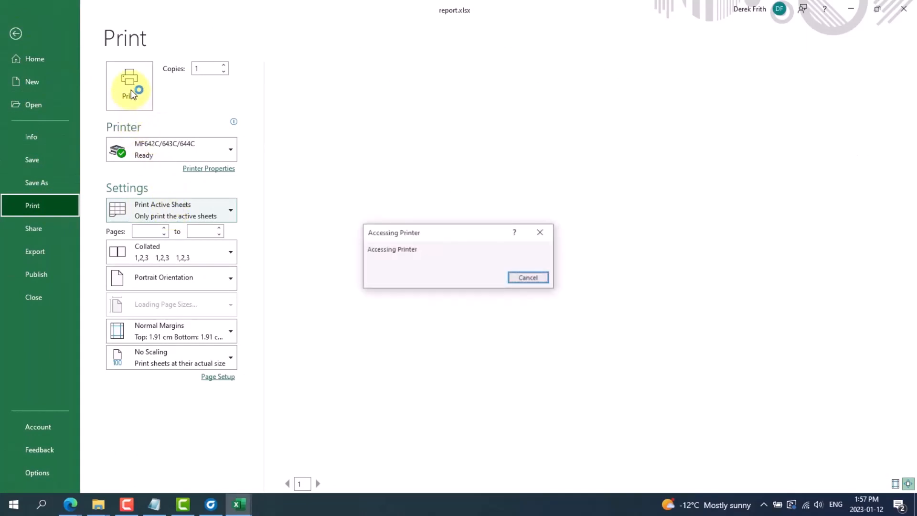